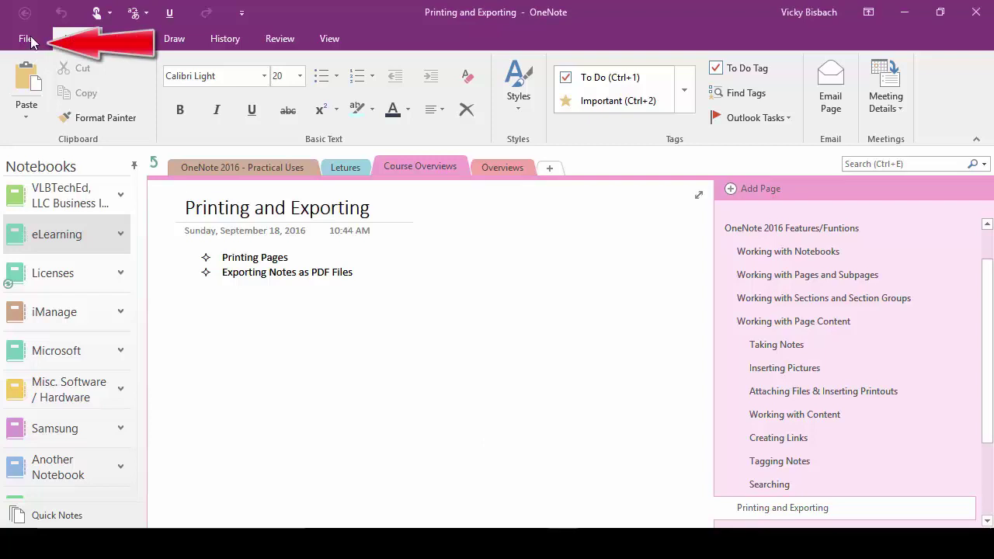
- Open the print preview for the current page and view the available paper sizes
click(30, 38)
click(31, 164)
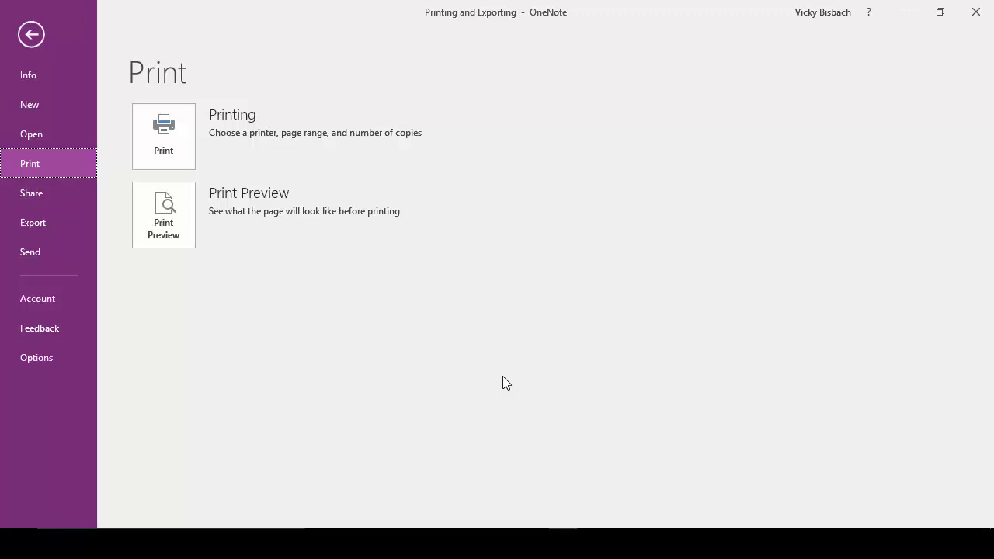
click(179, 207)
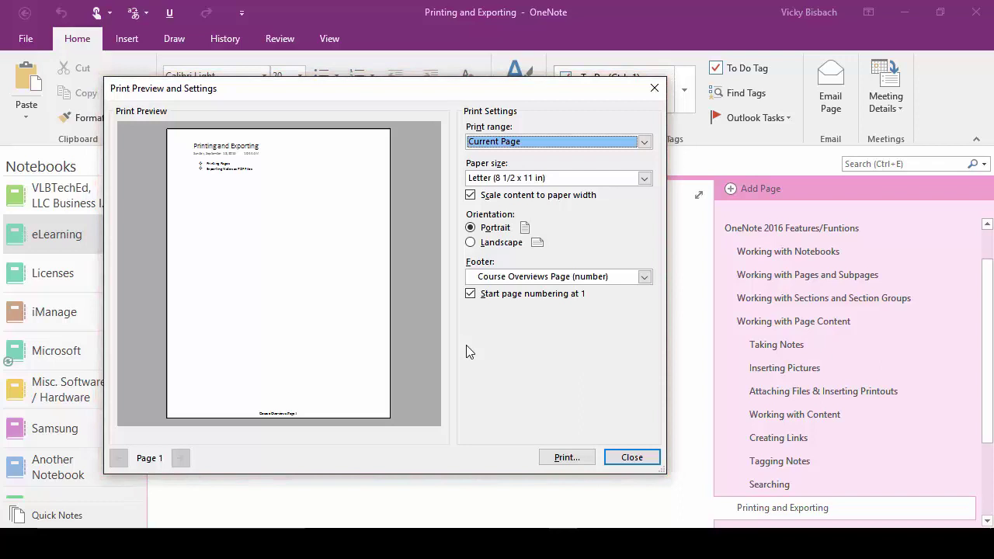
click(644, 178)
click(645, 179)
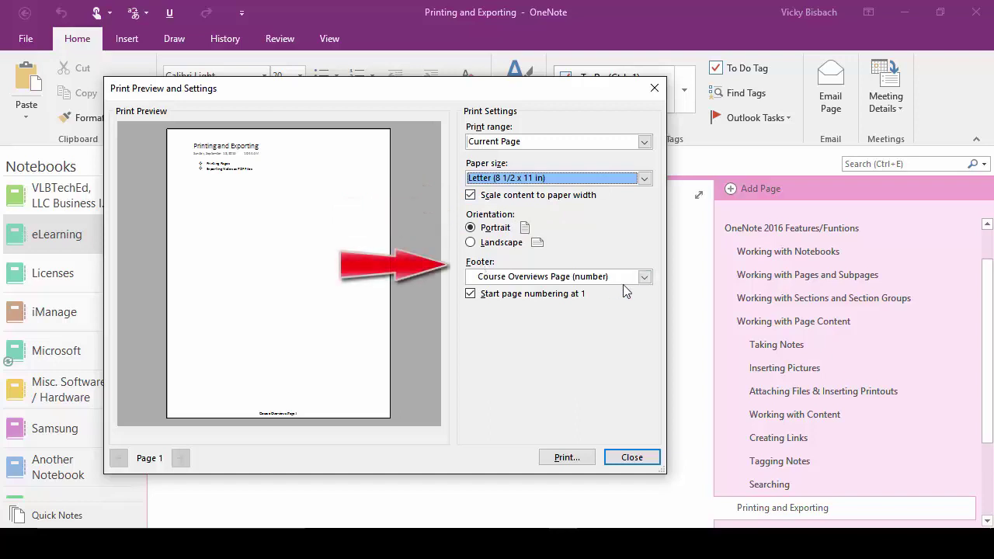
- Set the print footer to Page (number) and close the print preview without printing
click(644, 278)
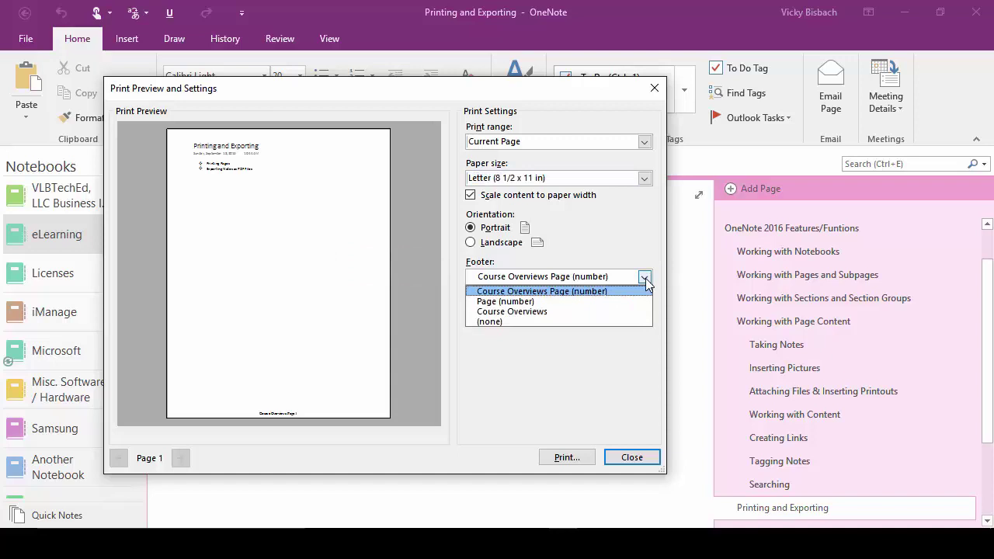
click(550, 138)
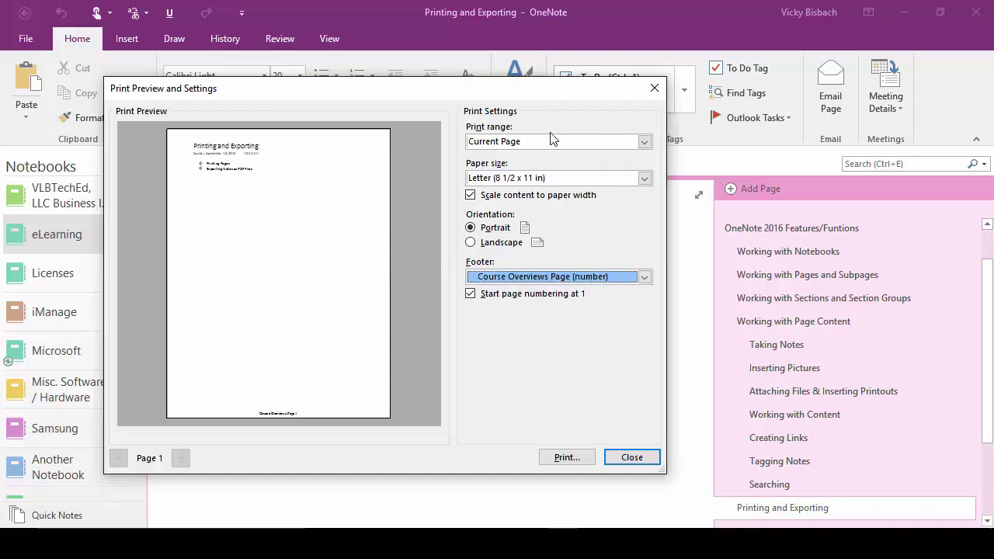
drag(554, 89, 584, 198)
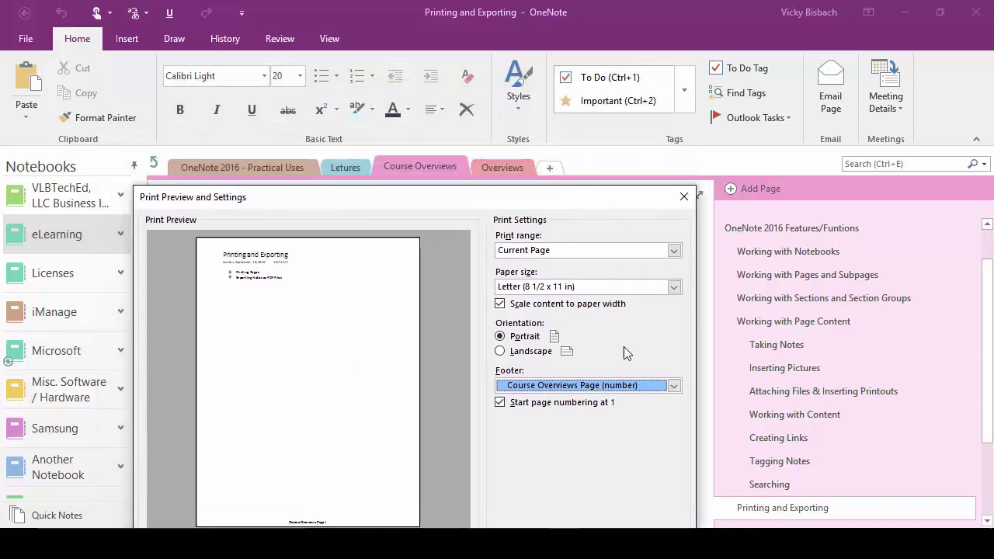
click(673, 387)
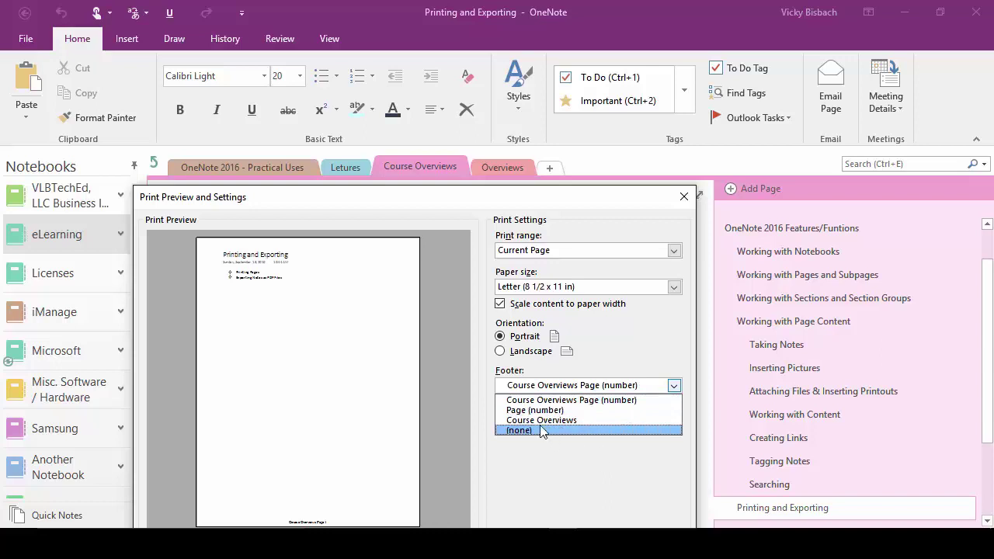
click(520, 412)
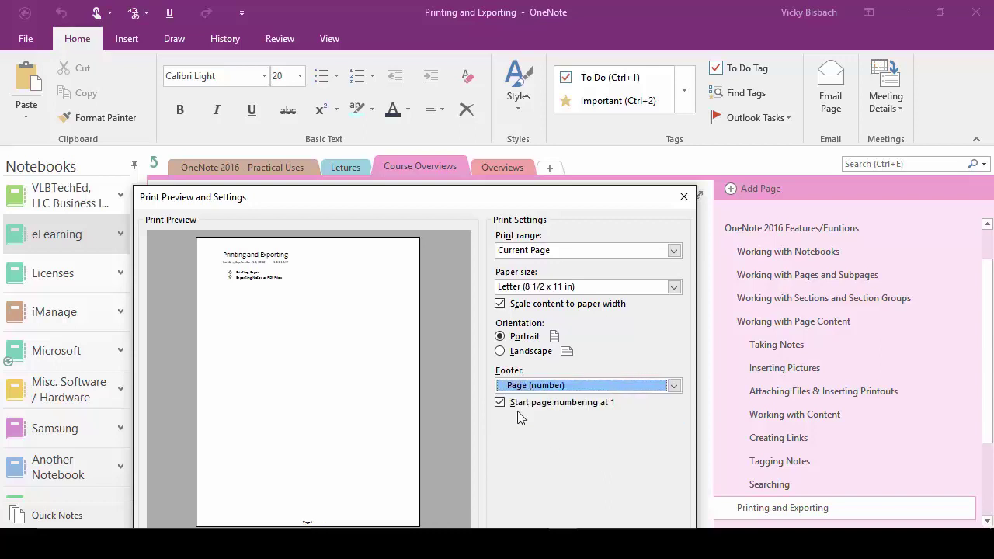
drag(493, 195, 511, 127)
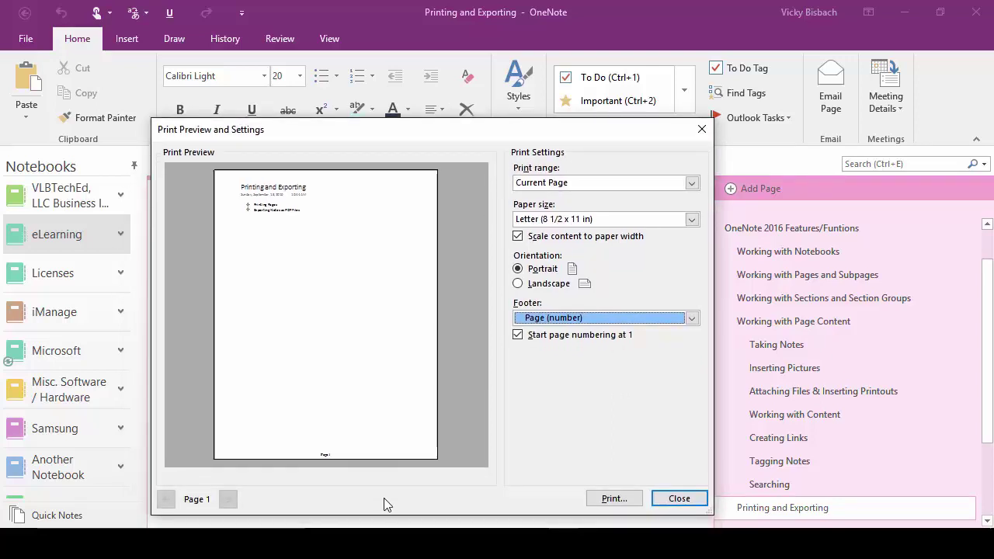
click(325, 458)
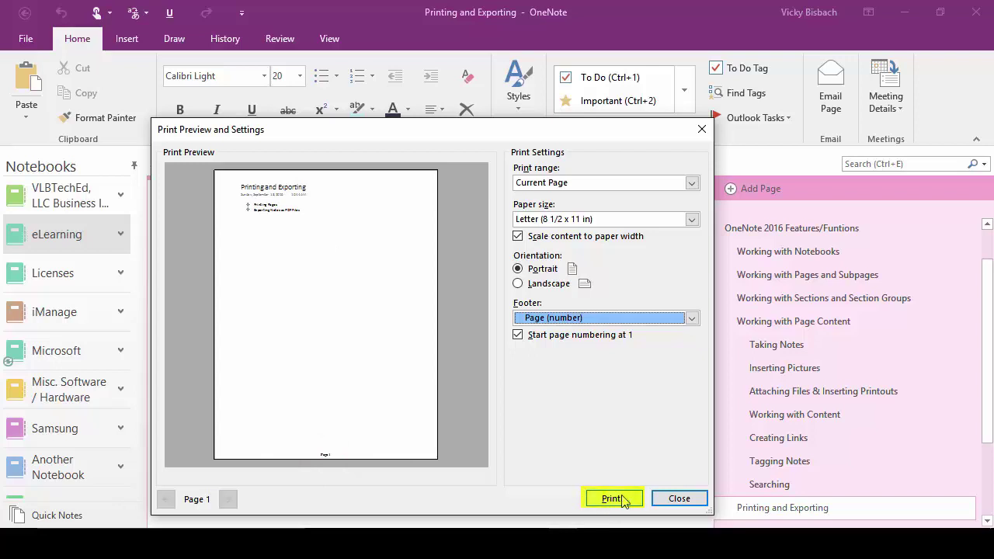
click(668, 499)
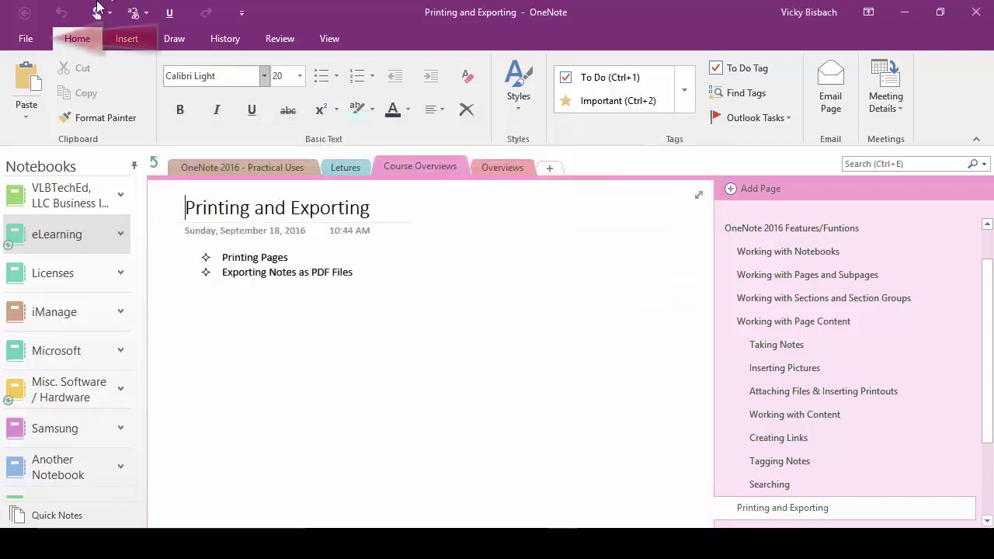
- Review the printer, page range and copies options for printing the page, and cancel without printing
click(25, 40)
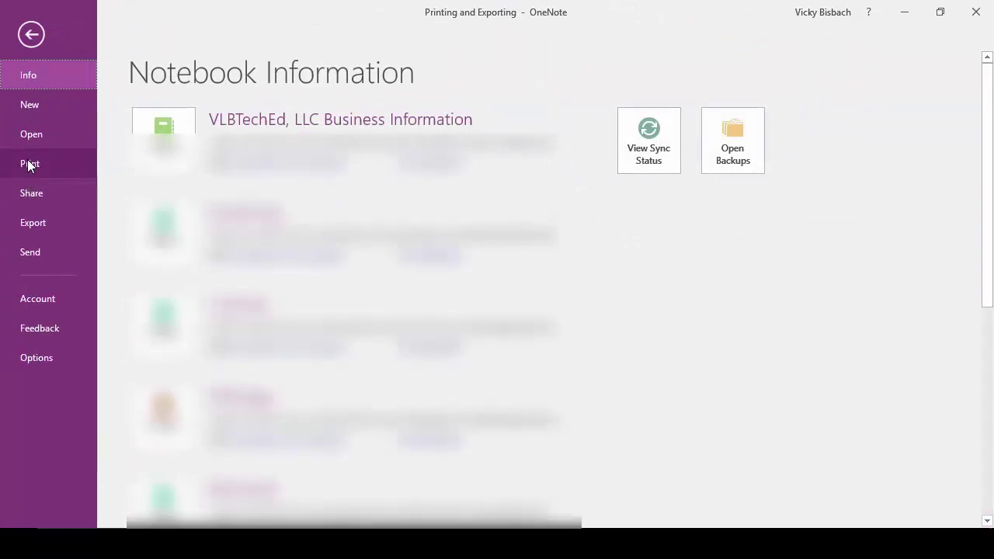
click(28, 163)
click(173, 138)
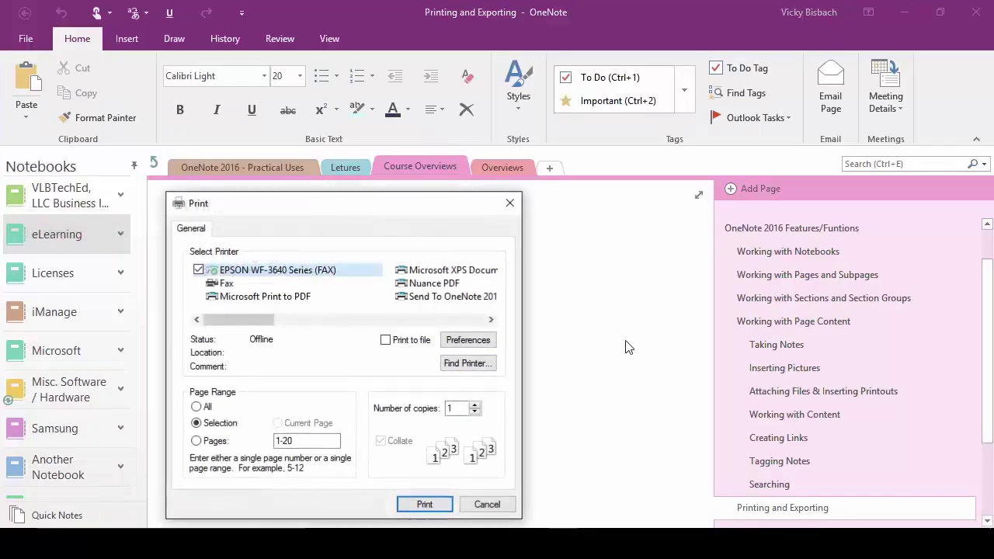
drag(349, 214, 439, 112)
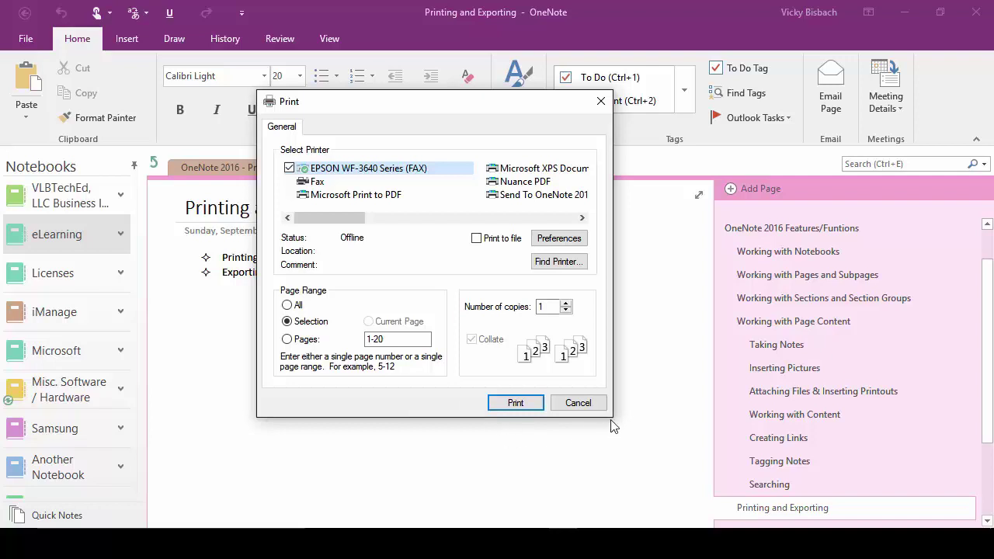
click(581, 403)
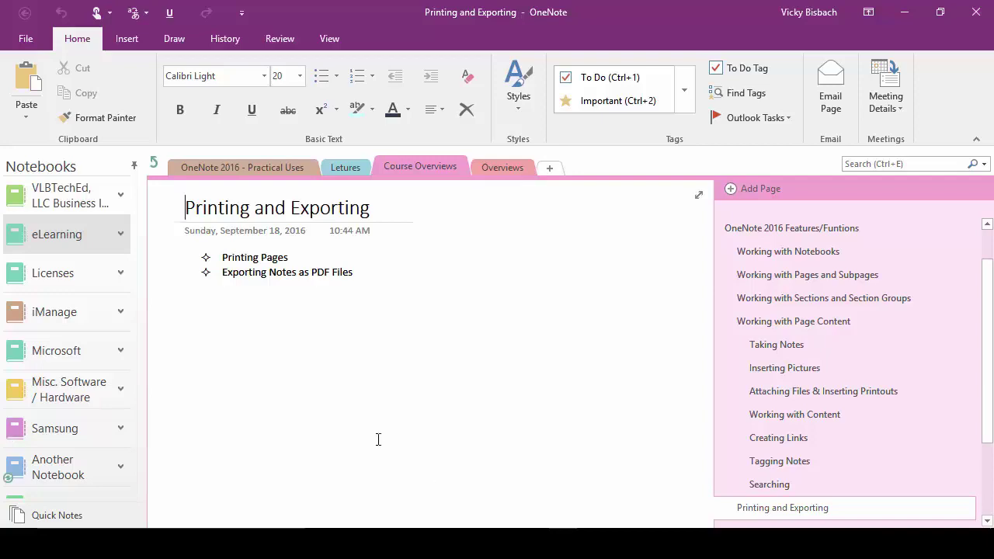
- Export the current page as a Word Document (*.docx) named Printing and Exporting.docx in the Documents folder
click(17, 45)
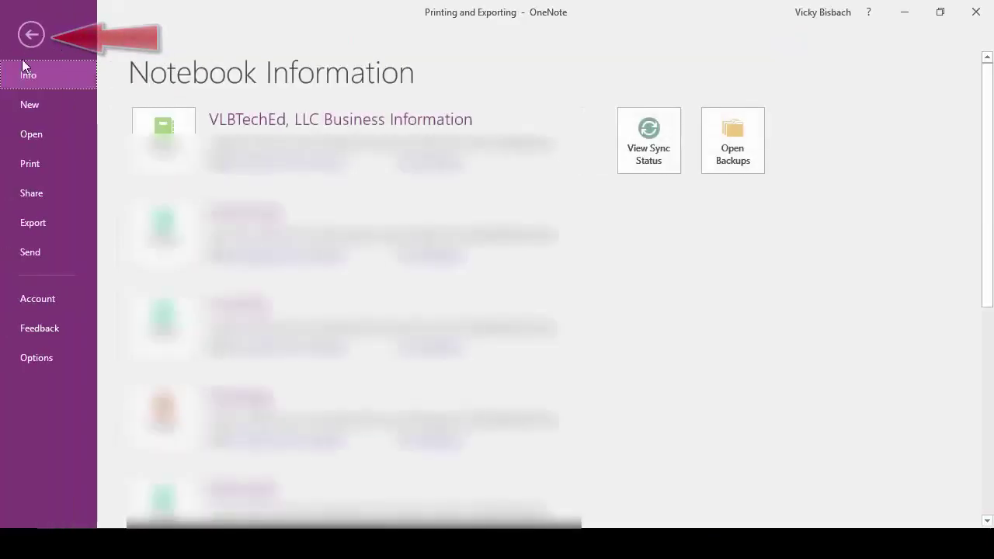
click(36, 226)
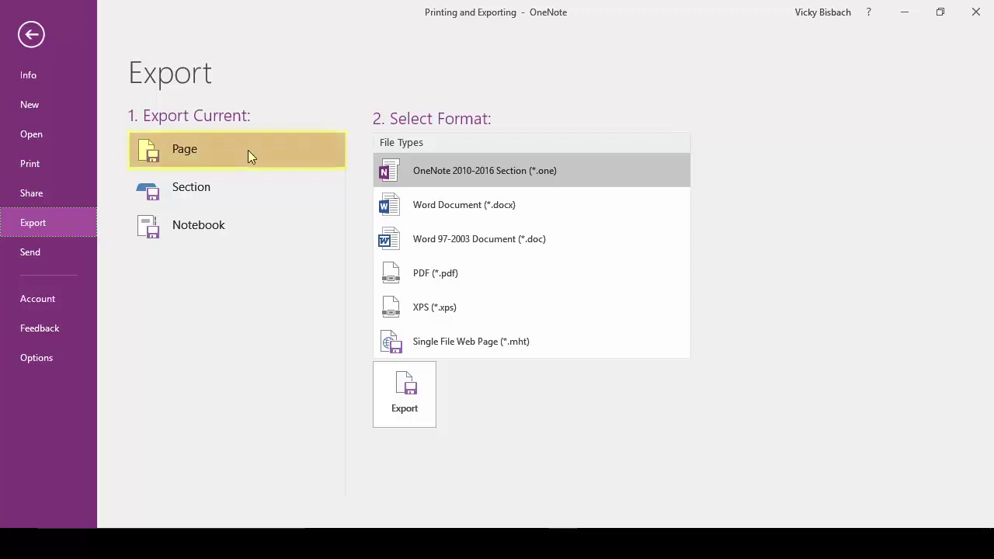
click(456, 211)
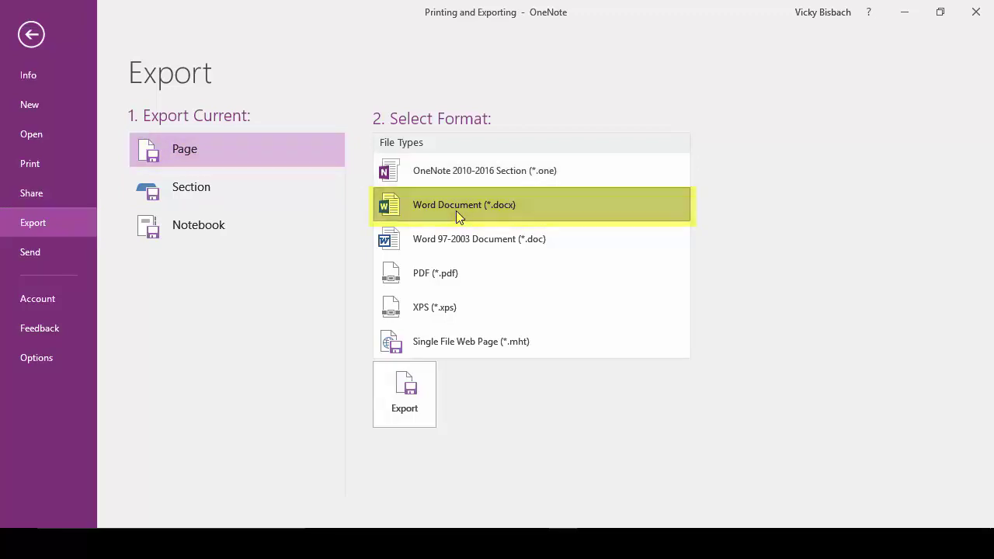
click(414, 417)
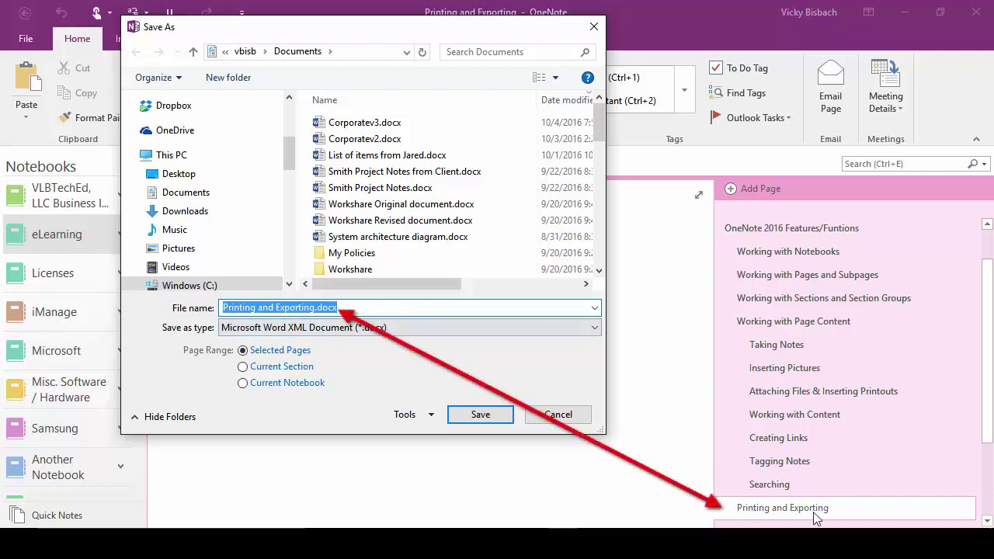
click(475, 415)
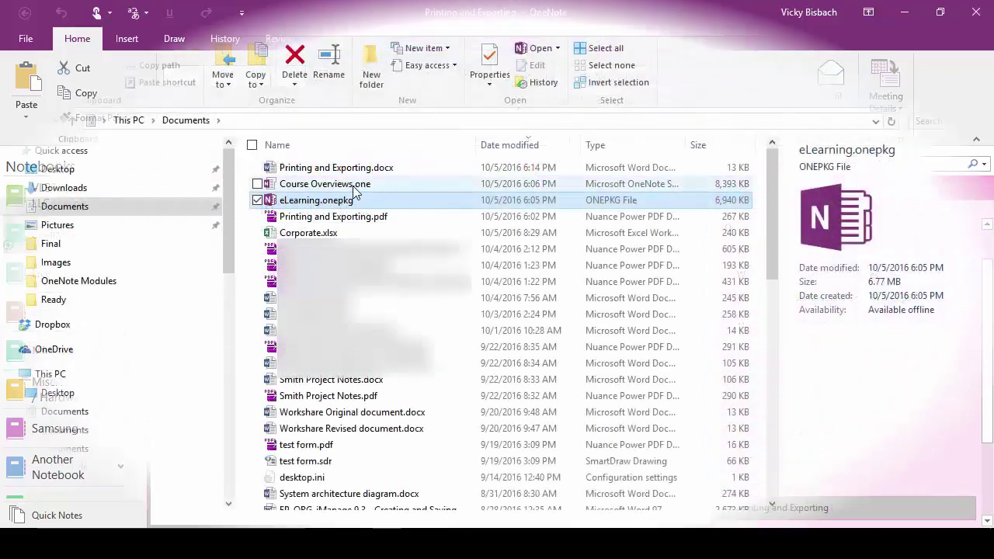
- Open the exported Printing and Exporting.docx in Word to check it, and minimize its window
double_click(308, 174)
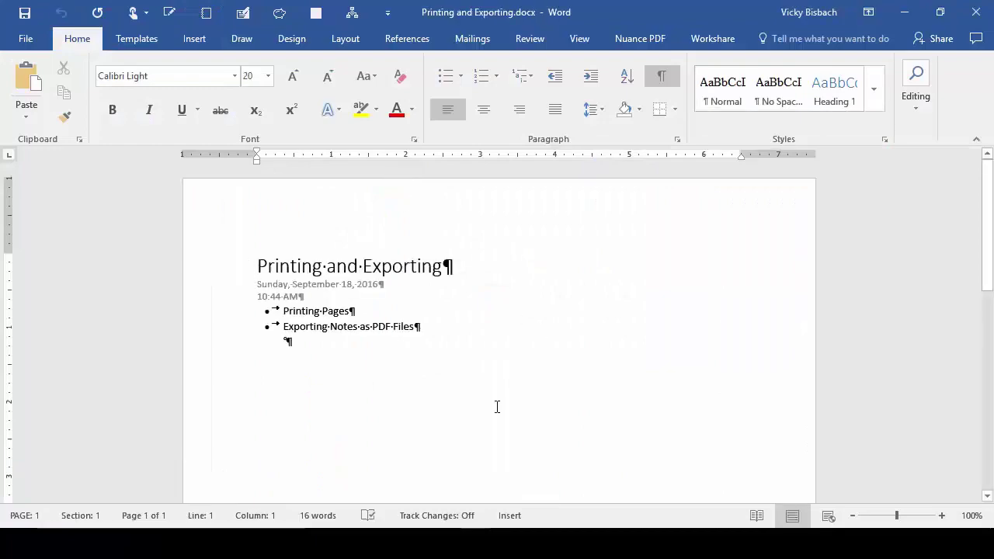
click(904, 11)
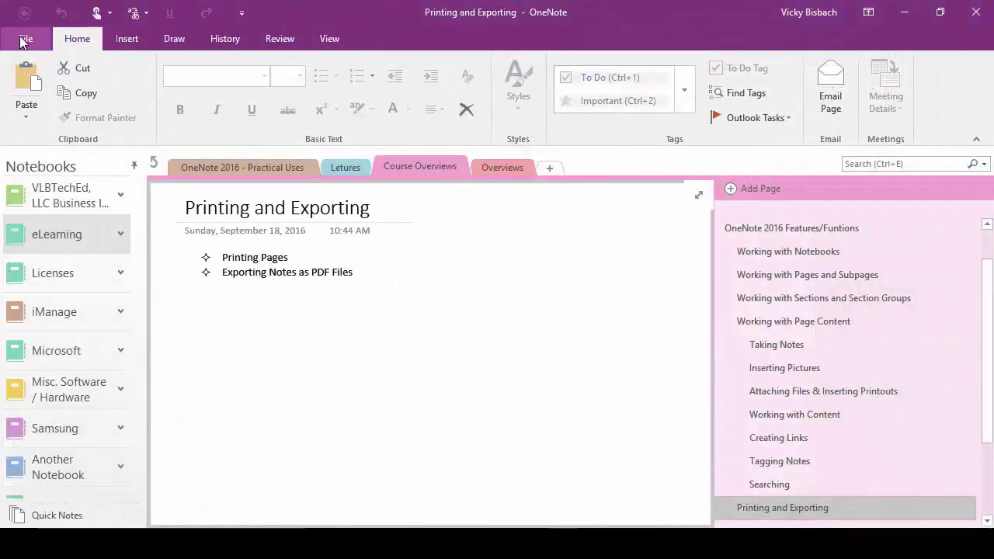
- Start exporting the current notebook in the OneNote Package (*.onepkg) format
click(24, 39)
click(34, 224)
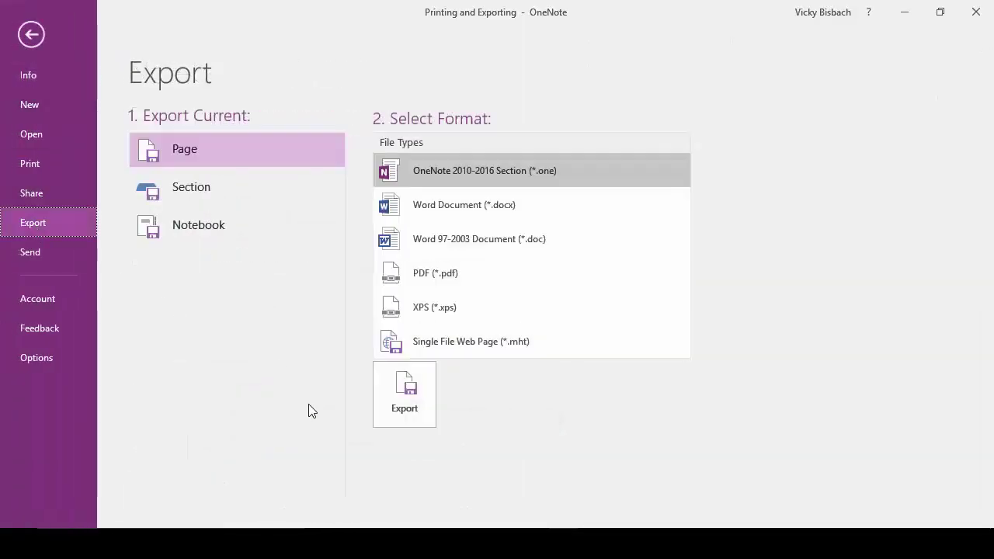
click(189, 188)
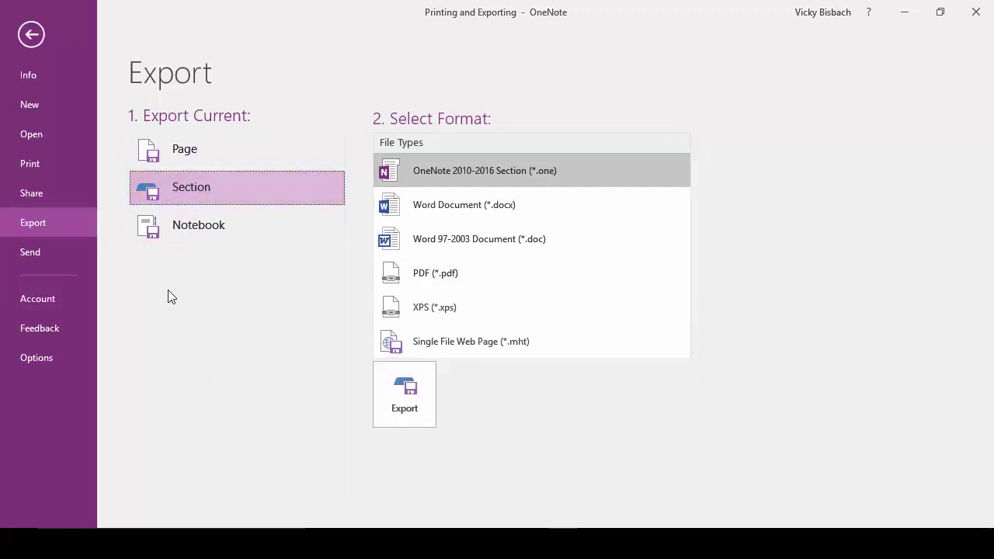
click(170, 226)
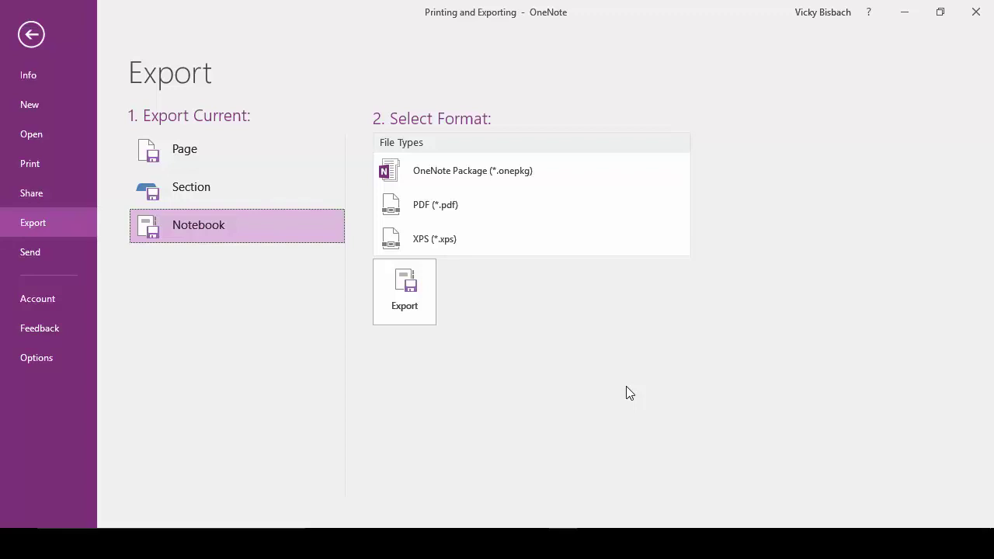
click(443, 181)
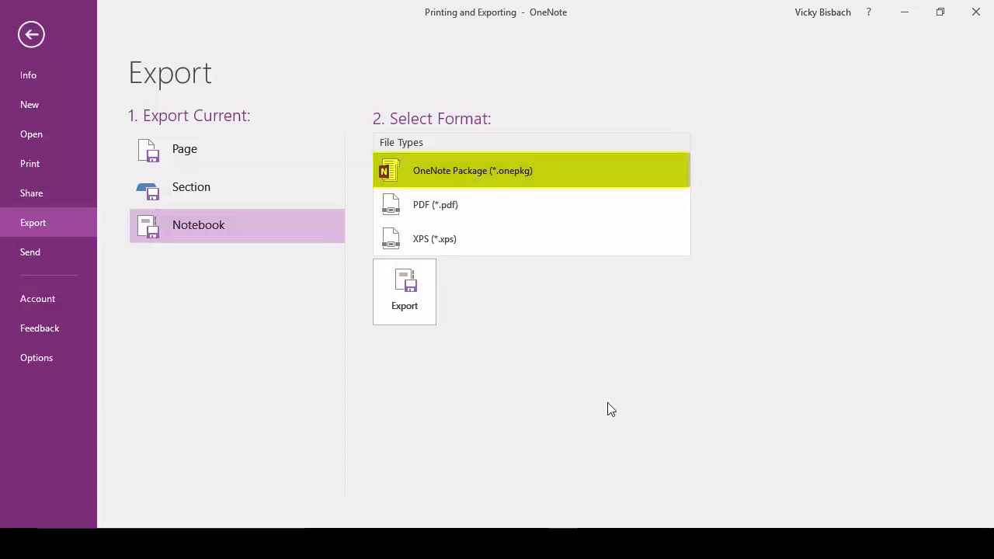
click(408, 306)
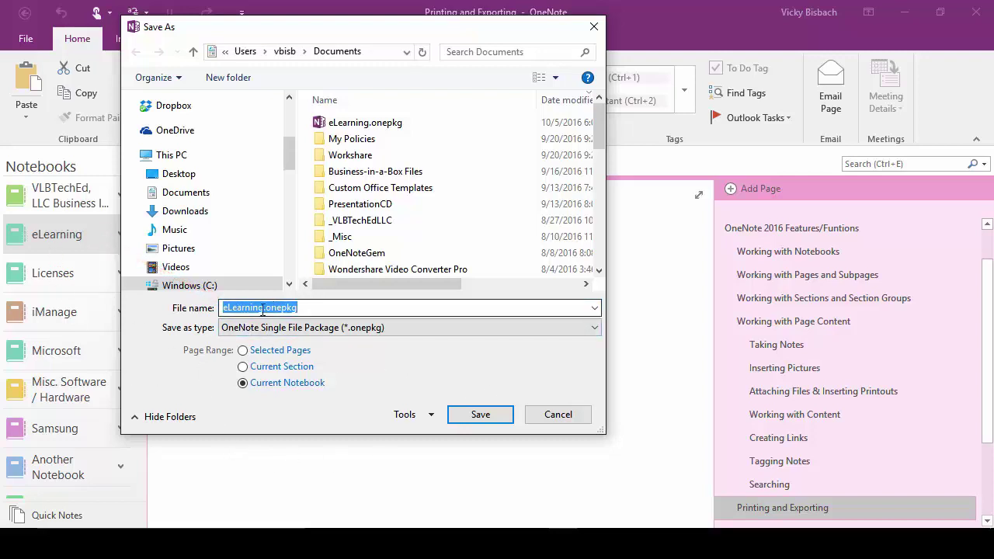
- Name the package file Archive of eLearning.onepkg and save it in the Documents folder
click(225, 310)
text(Archive of)
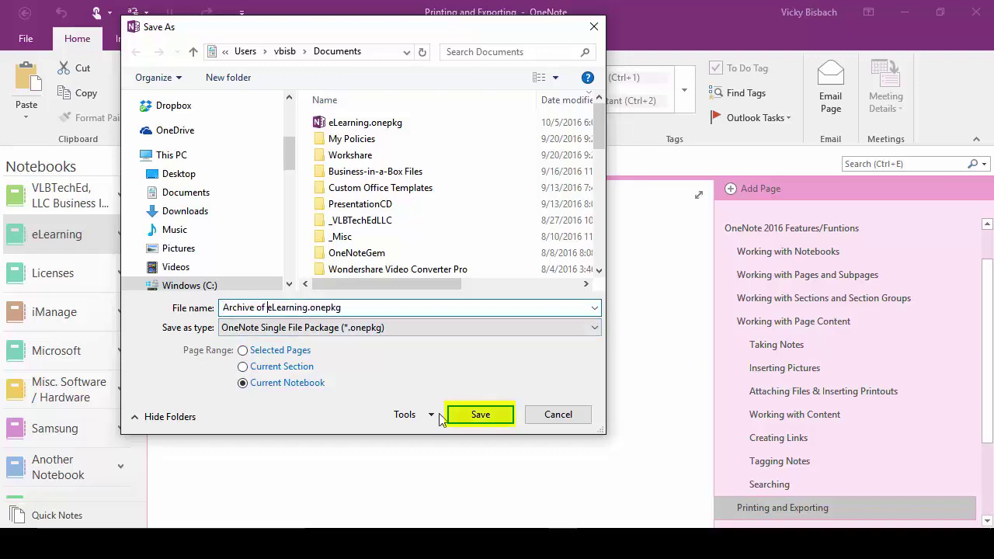
click(476, 415)
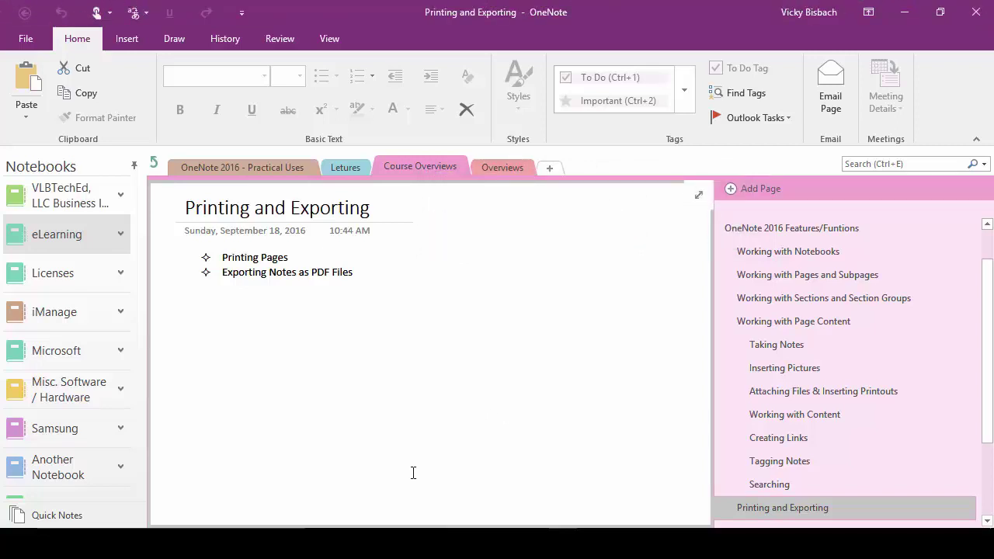
- Open Archive of eLearning.onepkg from Documents in File Explorer and unpack it as a dark red notebook in the OneNote Notebooks folder
click(387, 544)
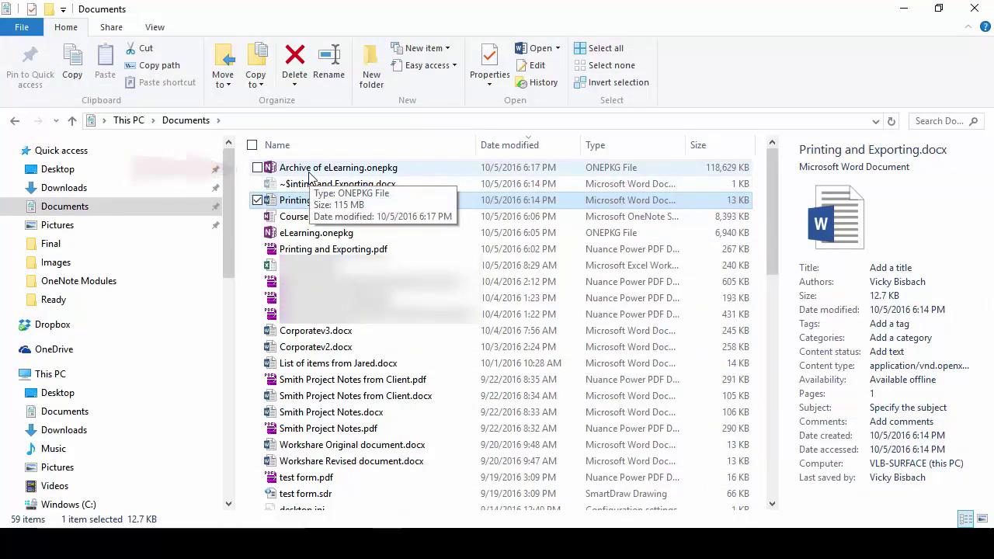
double_click(308, 175)
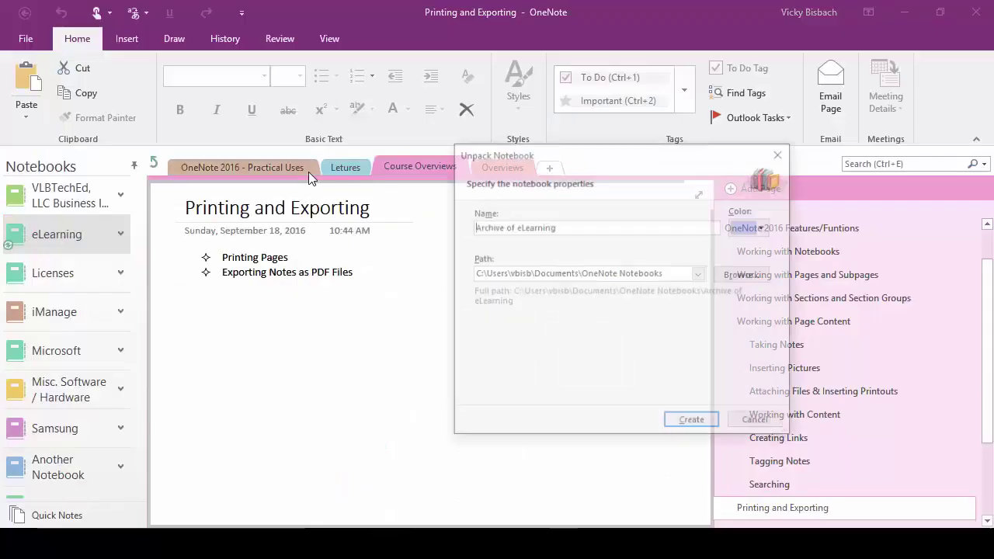
drag(443, 151, 305, 124)
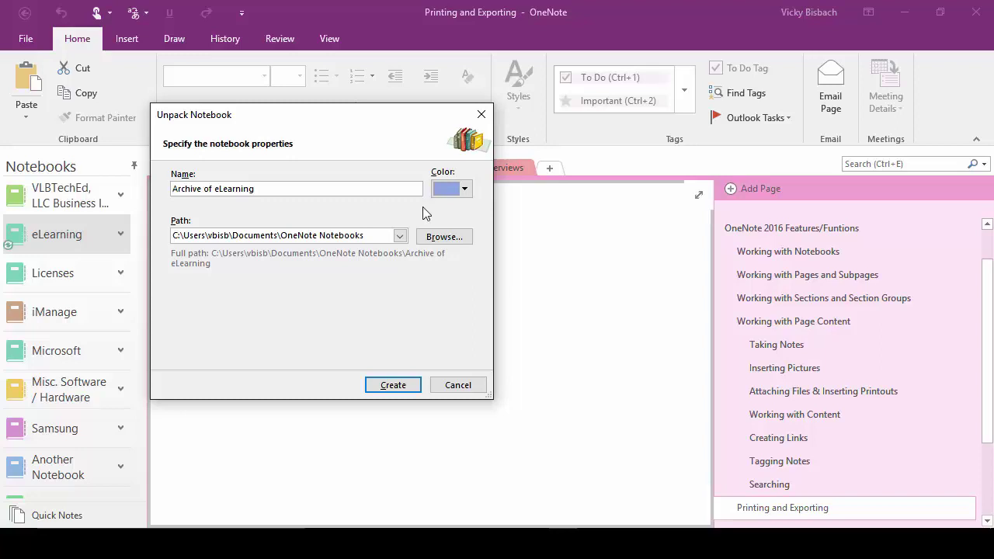
click(465, 190)
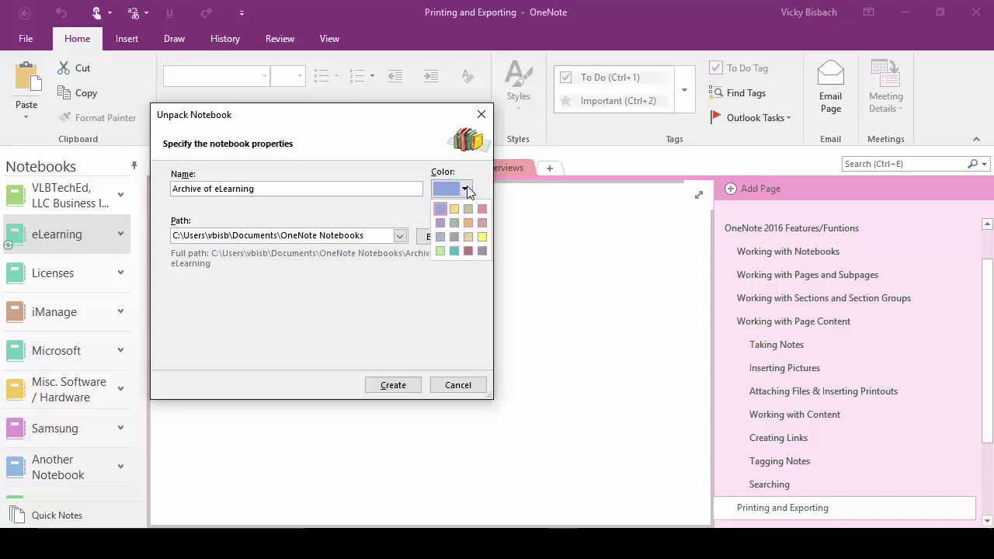
click(469, 251)
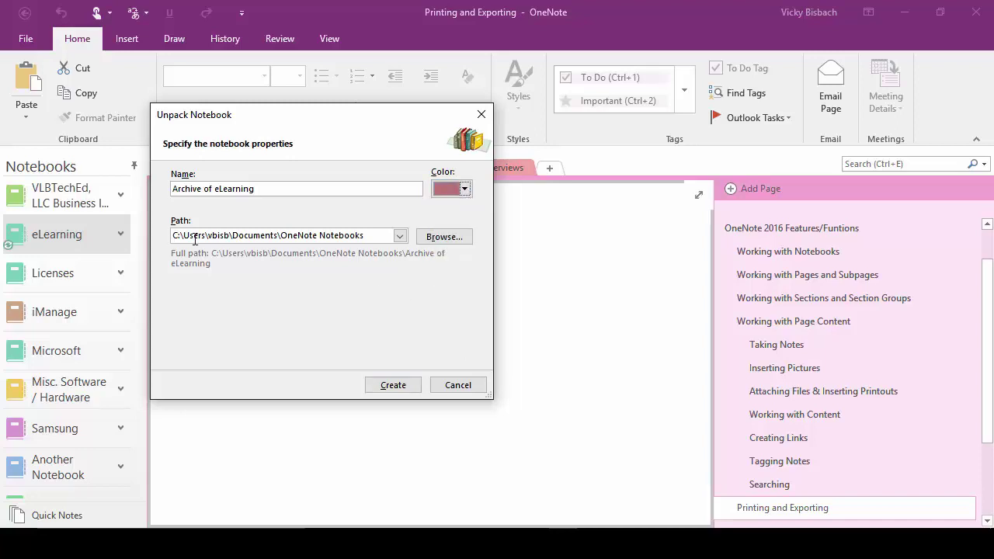
click(388, 392)
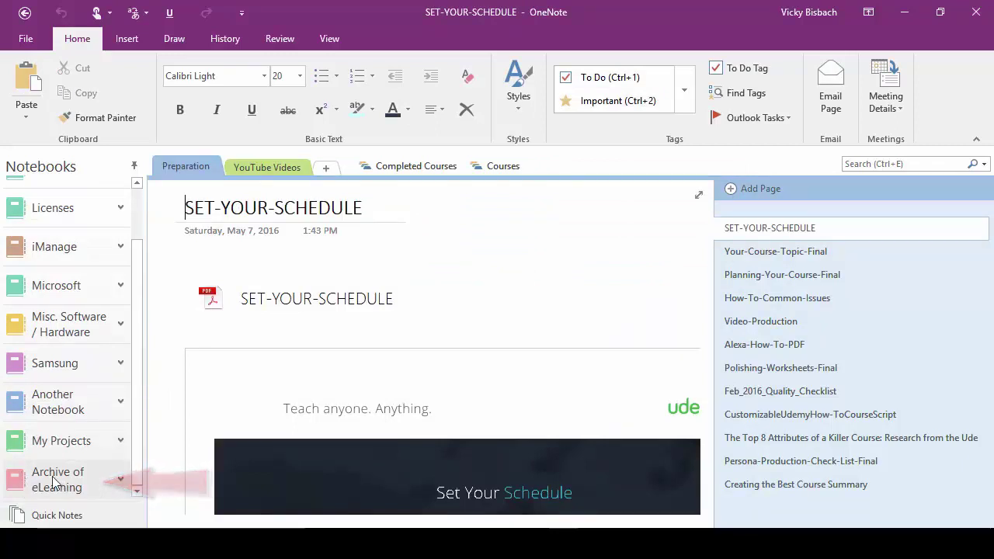
- Browse the Archive of eLearning notebook through Courses and OneNote to the Printing and Exporting page in the Course Overviews section
click(499, 173)
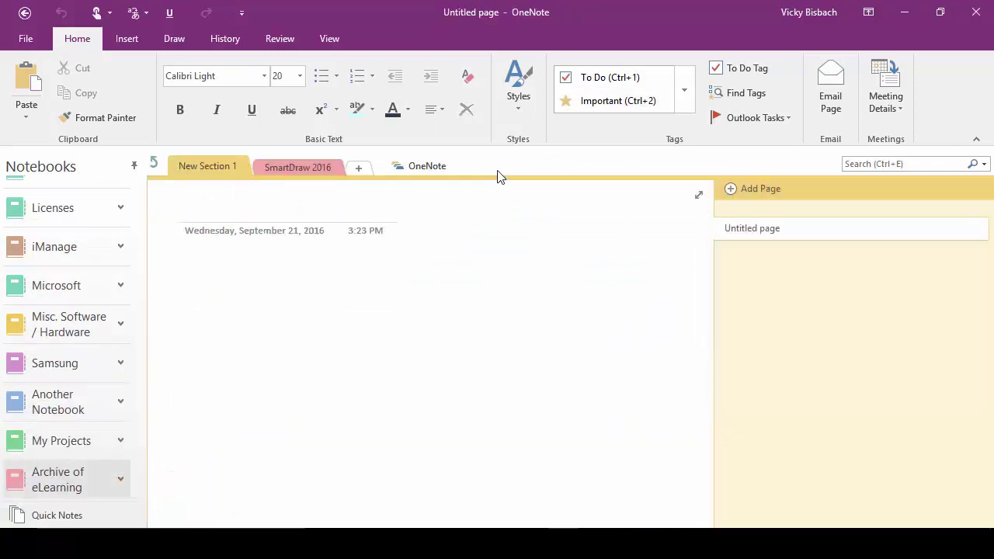
click(412, 167)
click(438, 167)
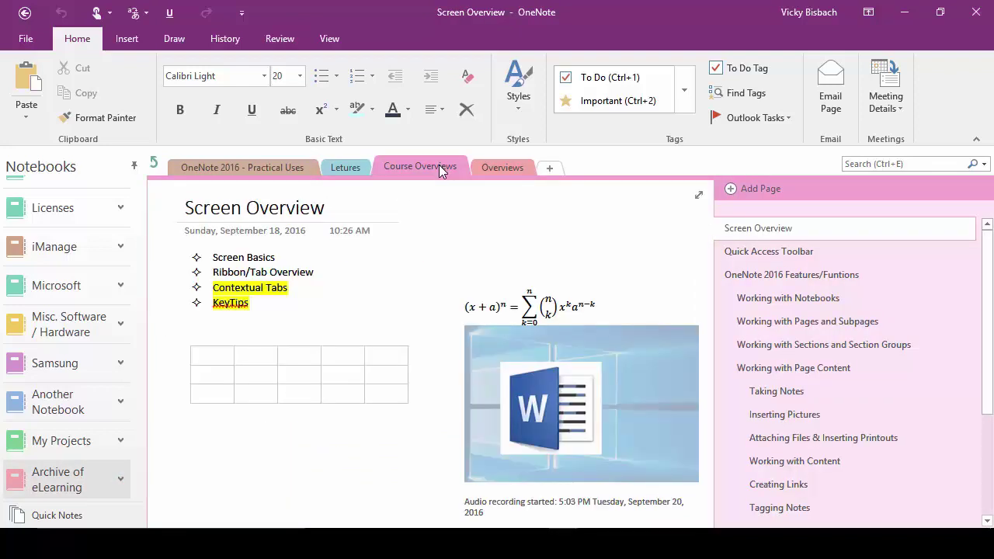
scroll(899, 410, down, 2)
scroll(874, 424, down, 2)
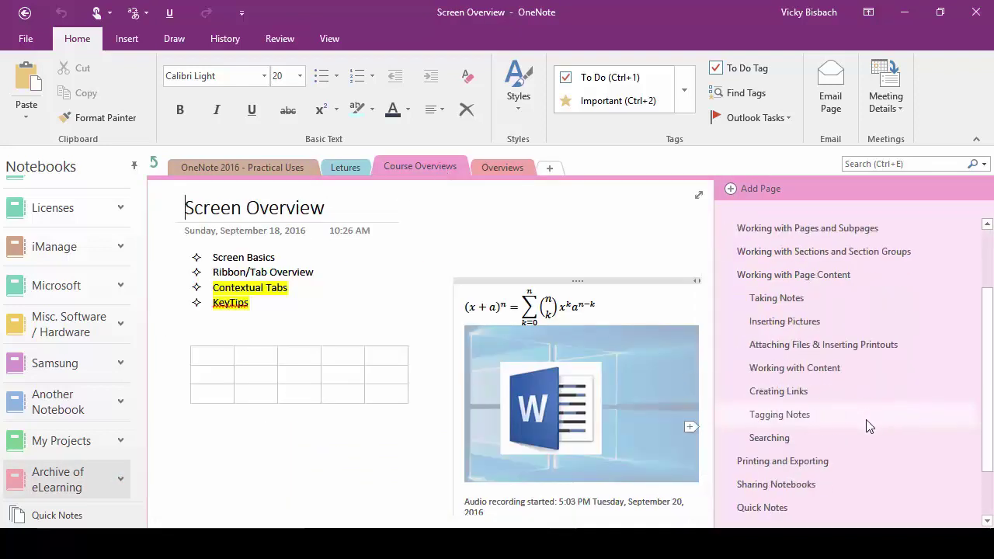
click(812, 463)
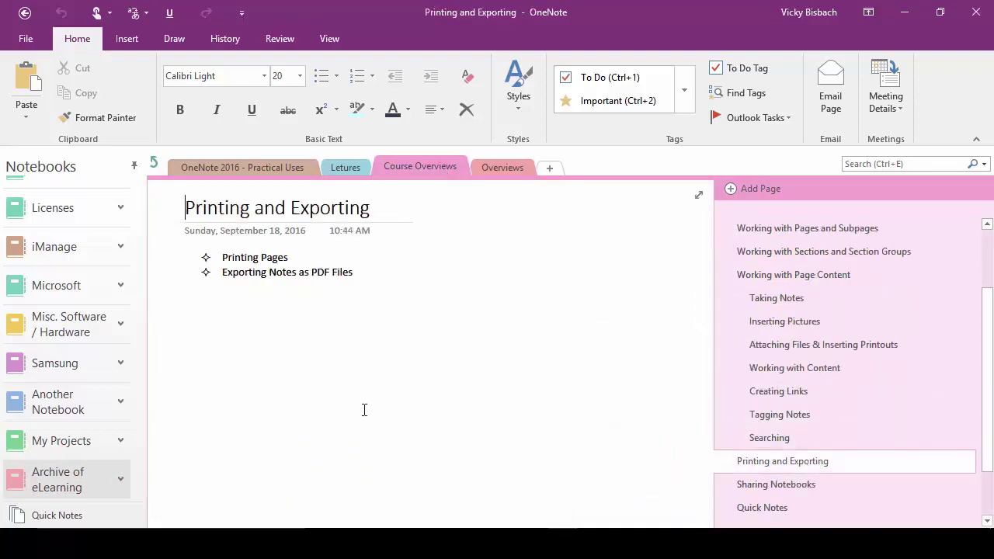
scroll(140, 213, up, 1)
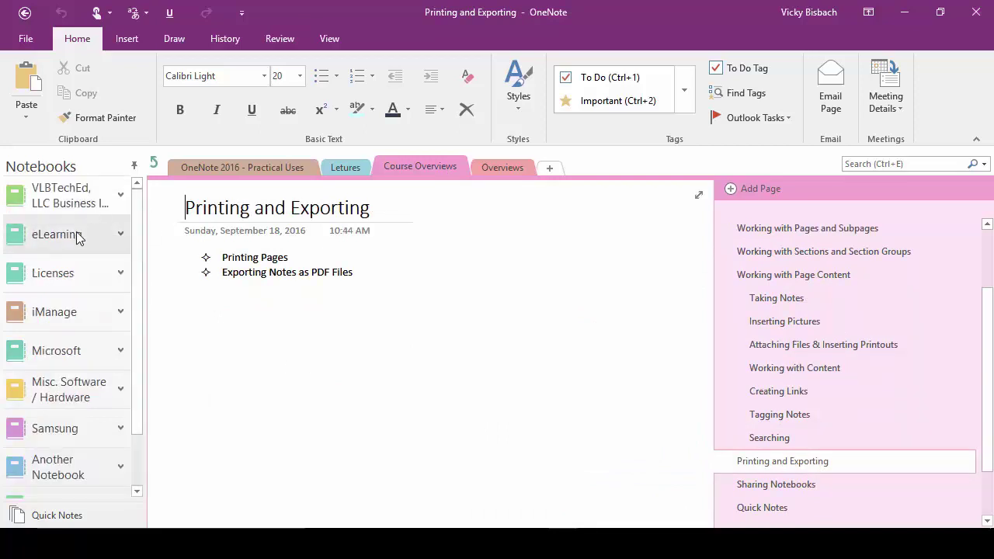